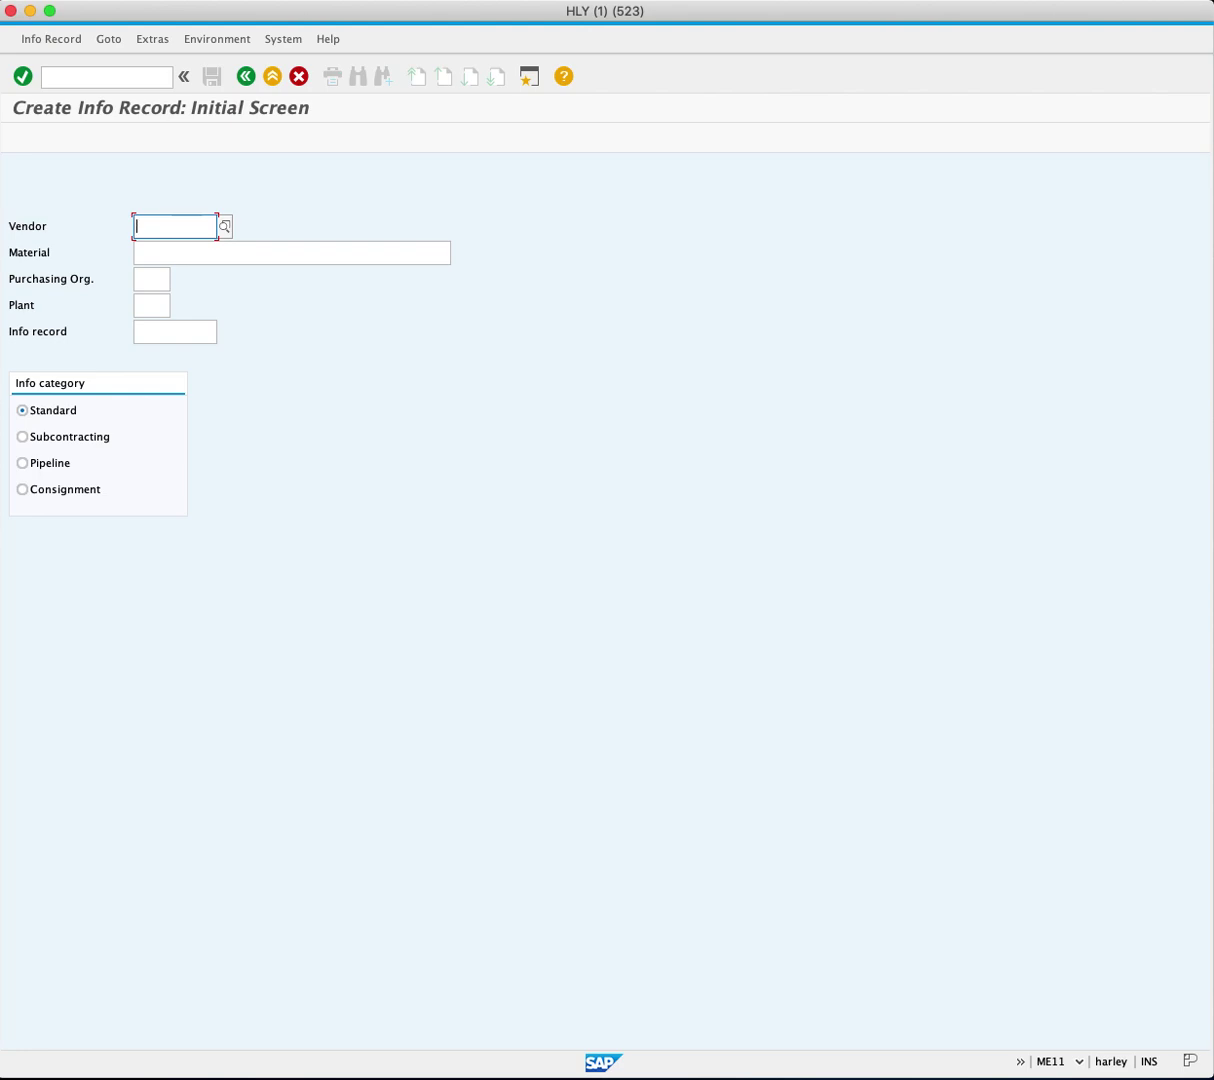
Create an info record for vendor 101000, material BOLT2023, purchasing org US00, plant MI00
type("101000")
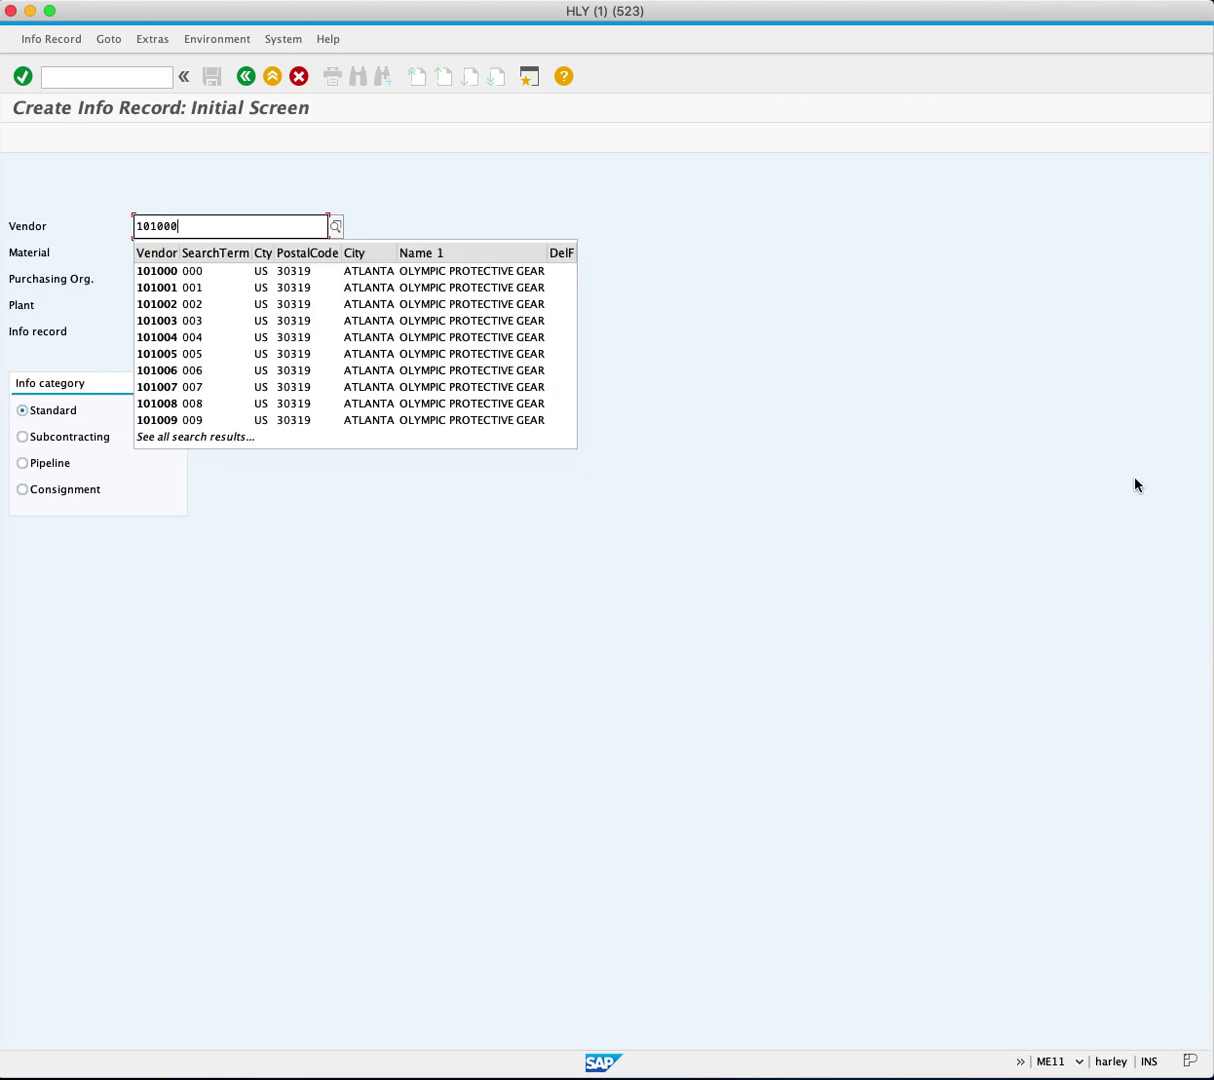
key("Escape")
left_click(332, 257)
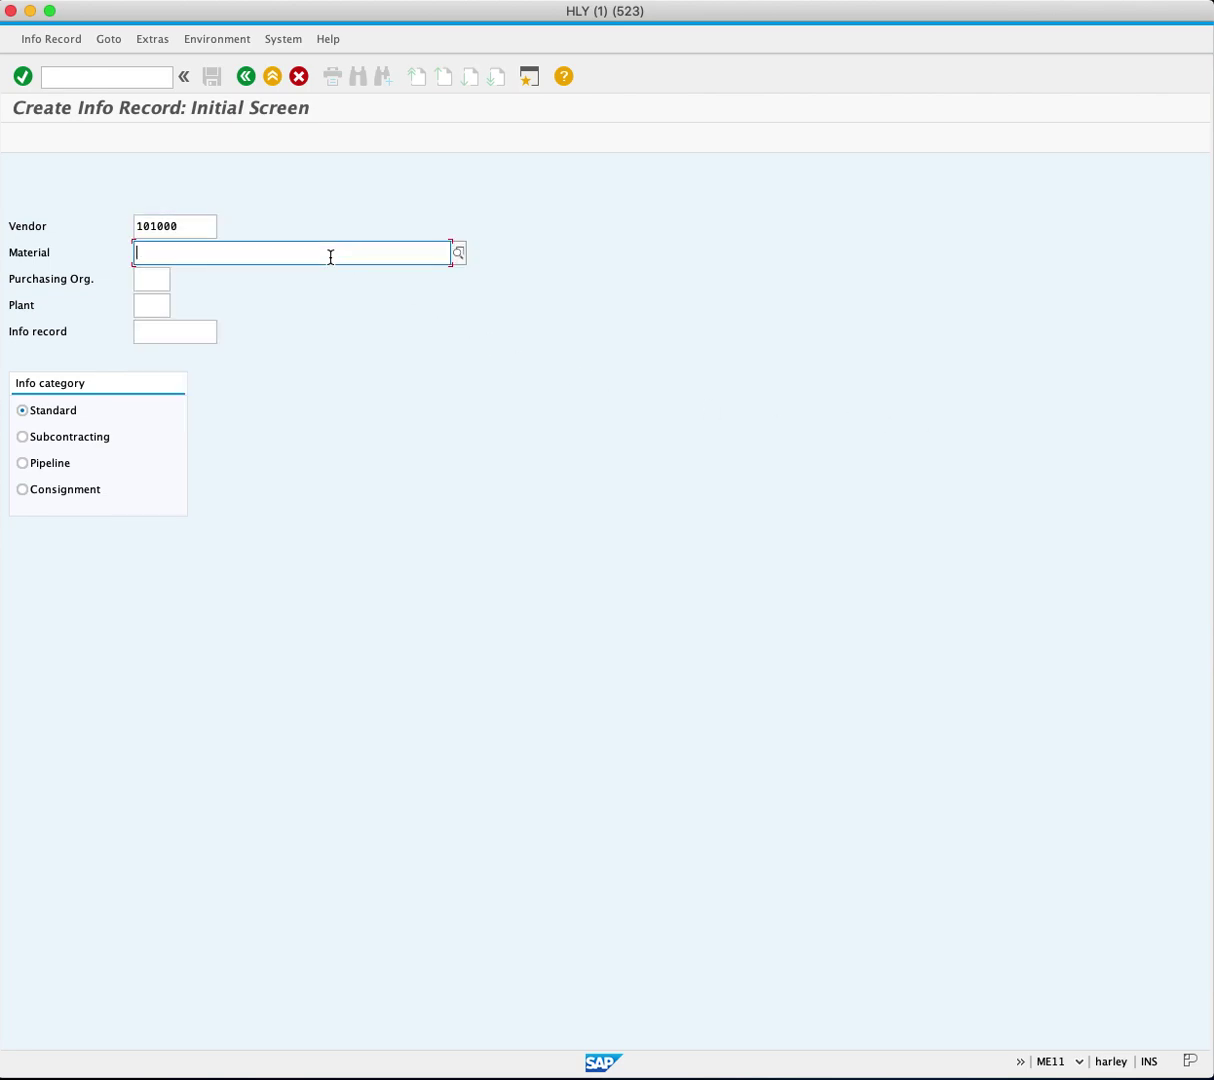
type("B")
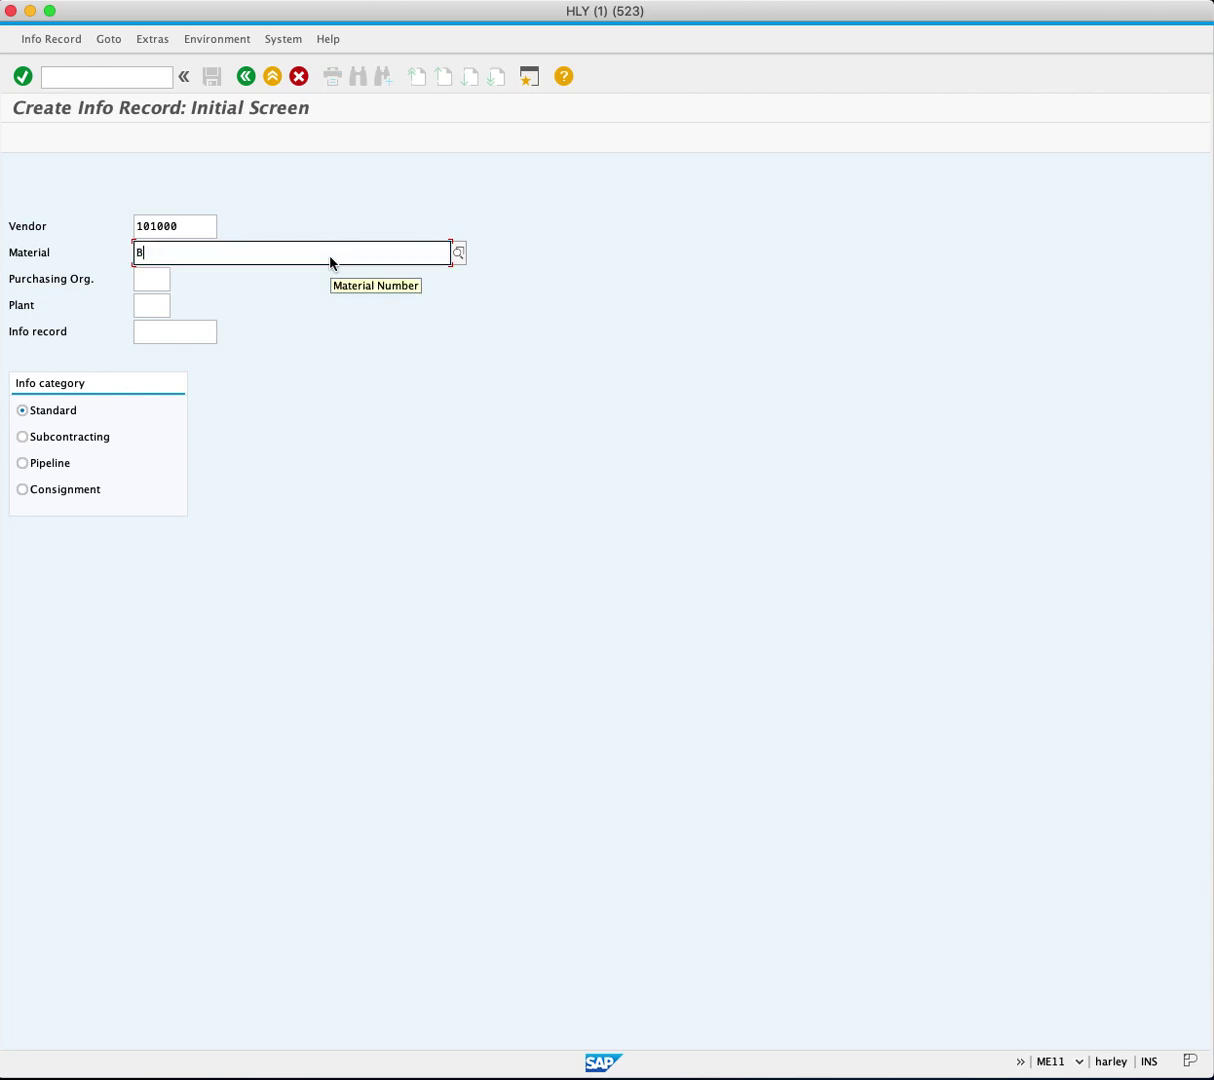
type("OLT2023")
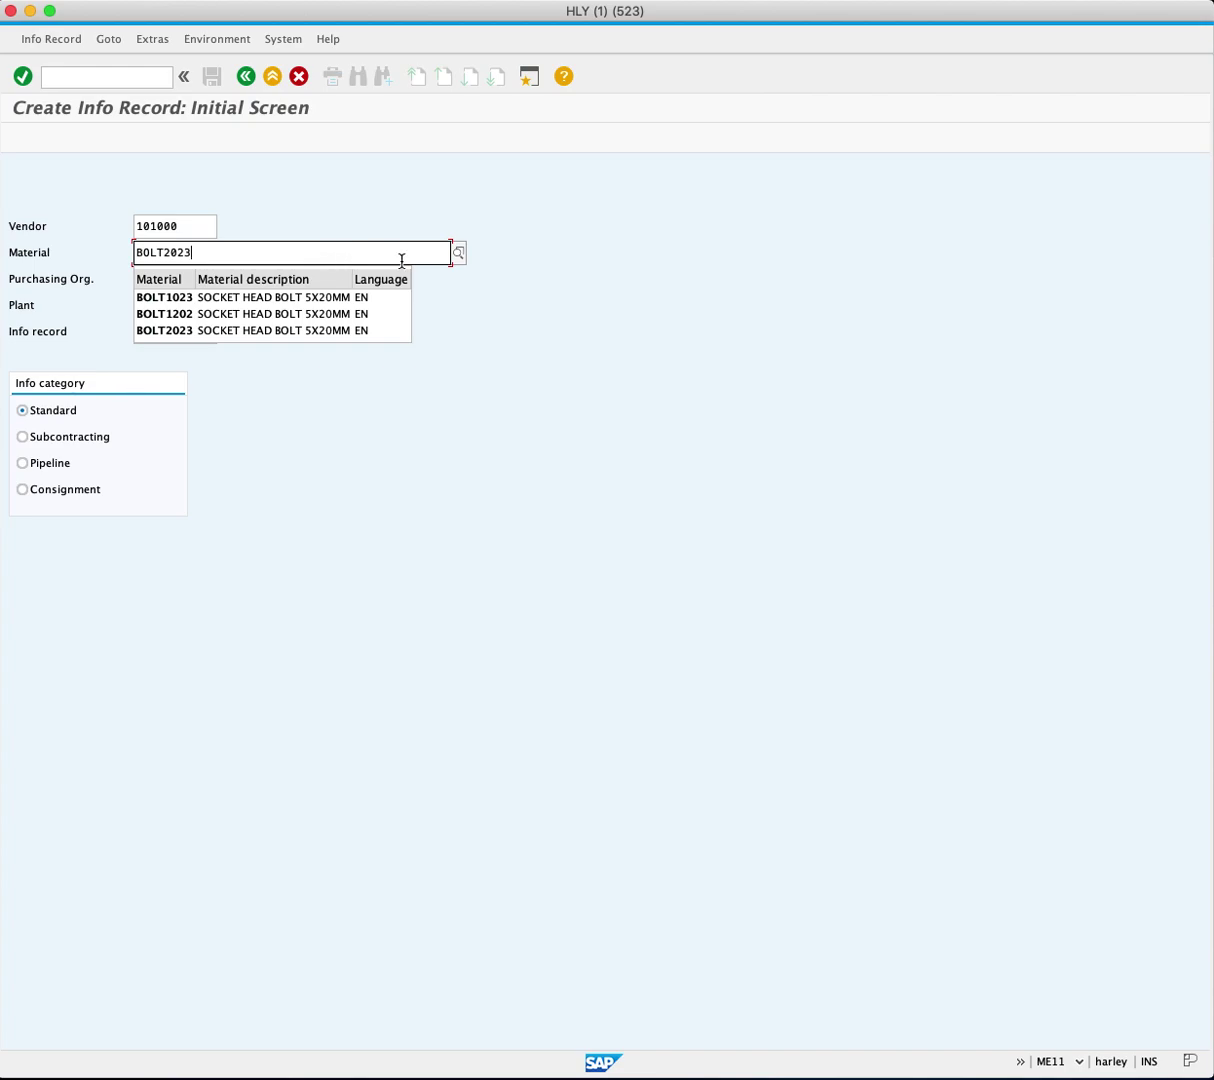
left_click(690, 283)
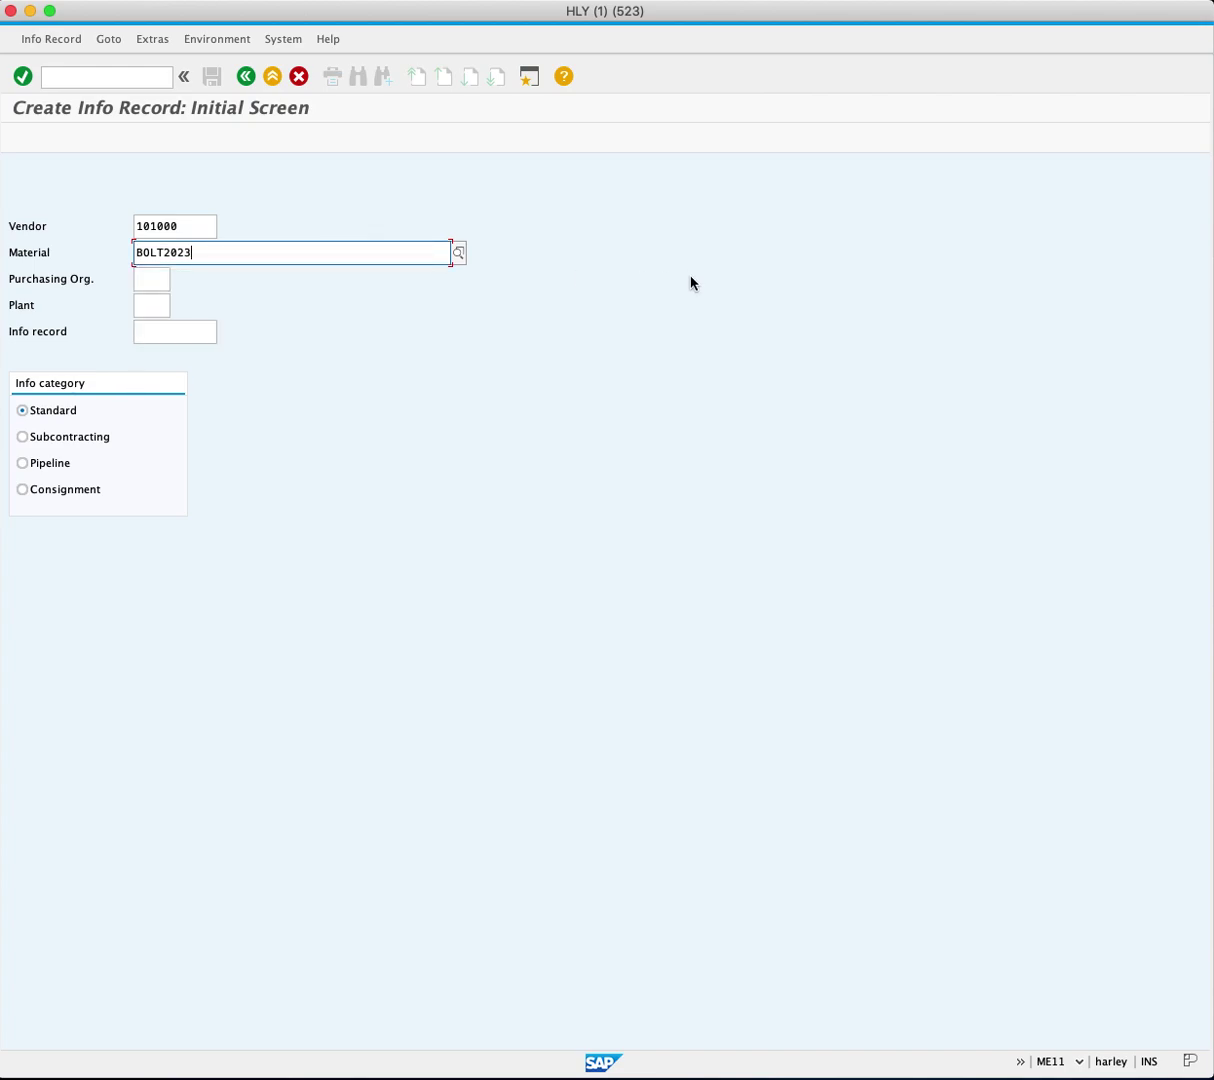
left_click(141, 279)
type("US")
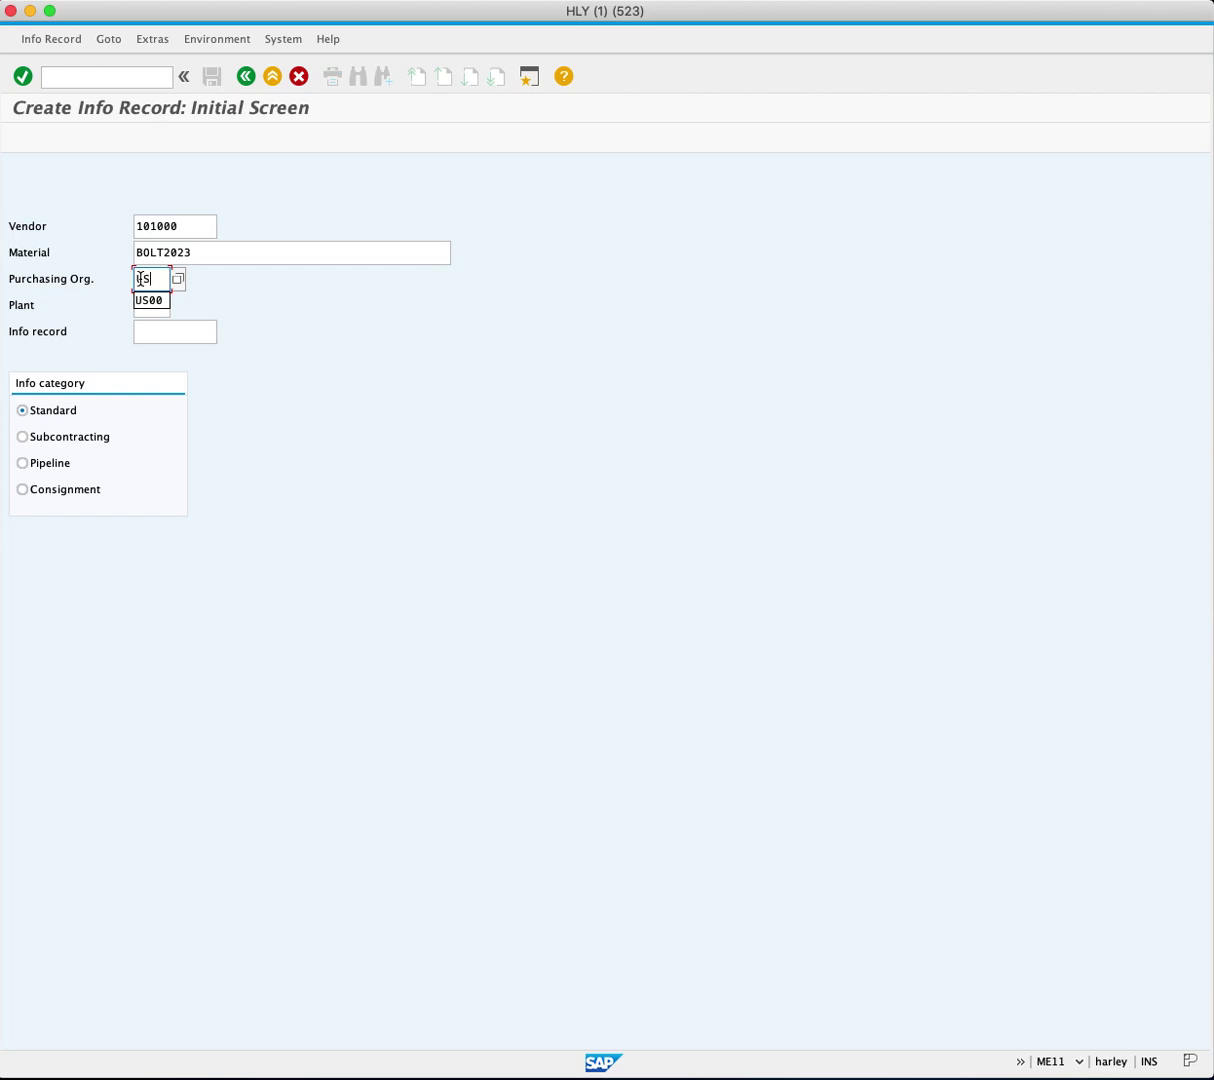
left_click(150, 300)
left_click(155, 310)
type("MI")
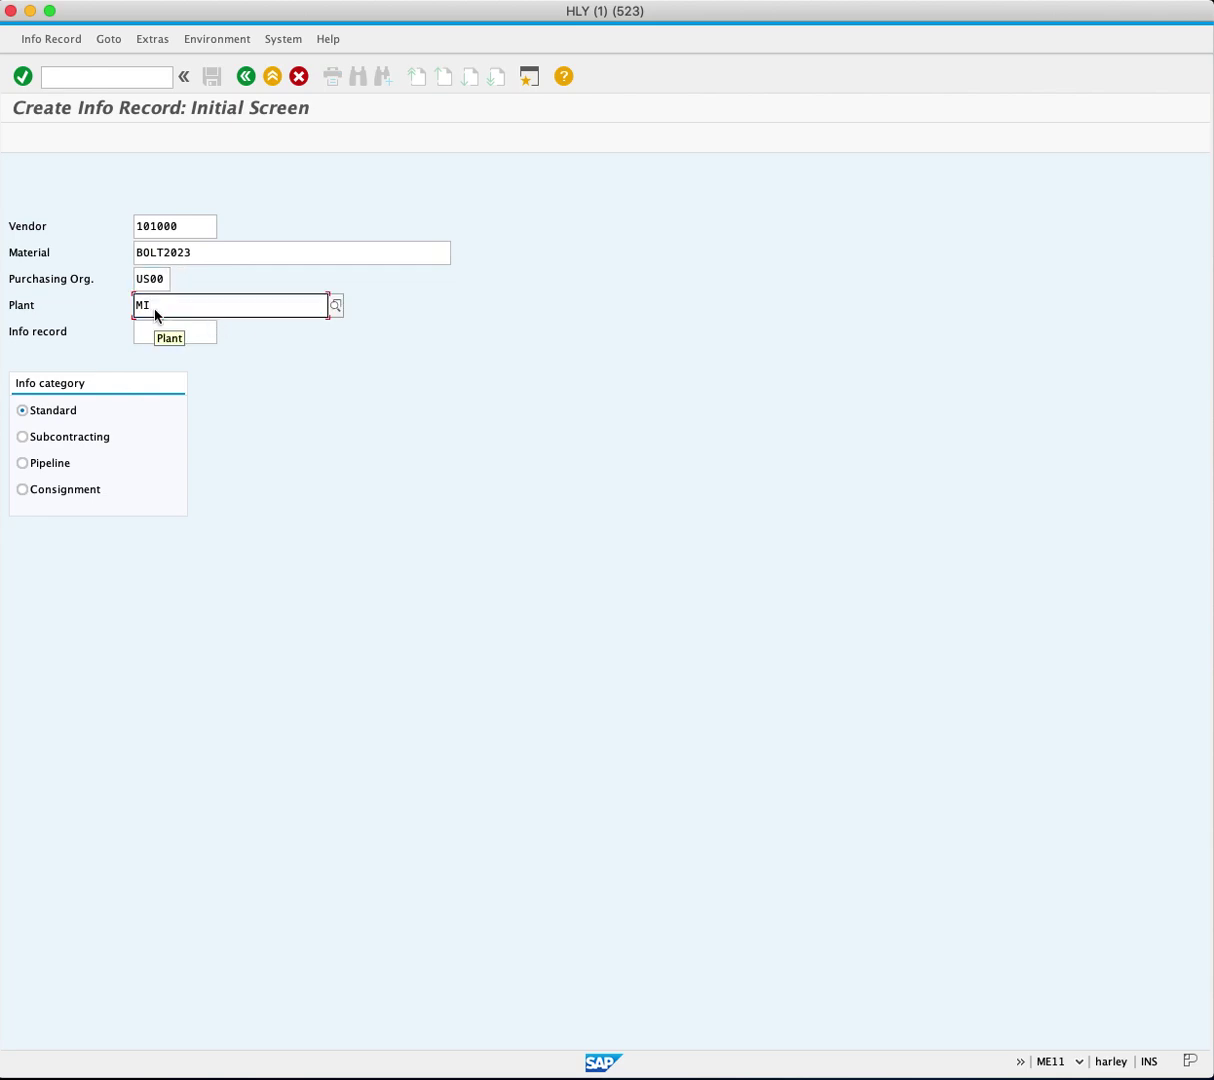
type("00")
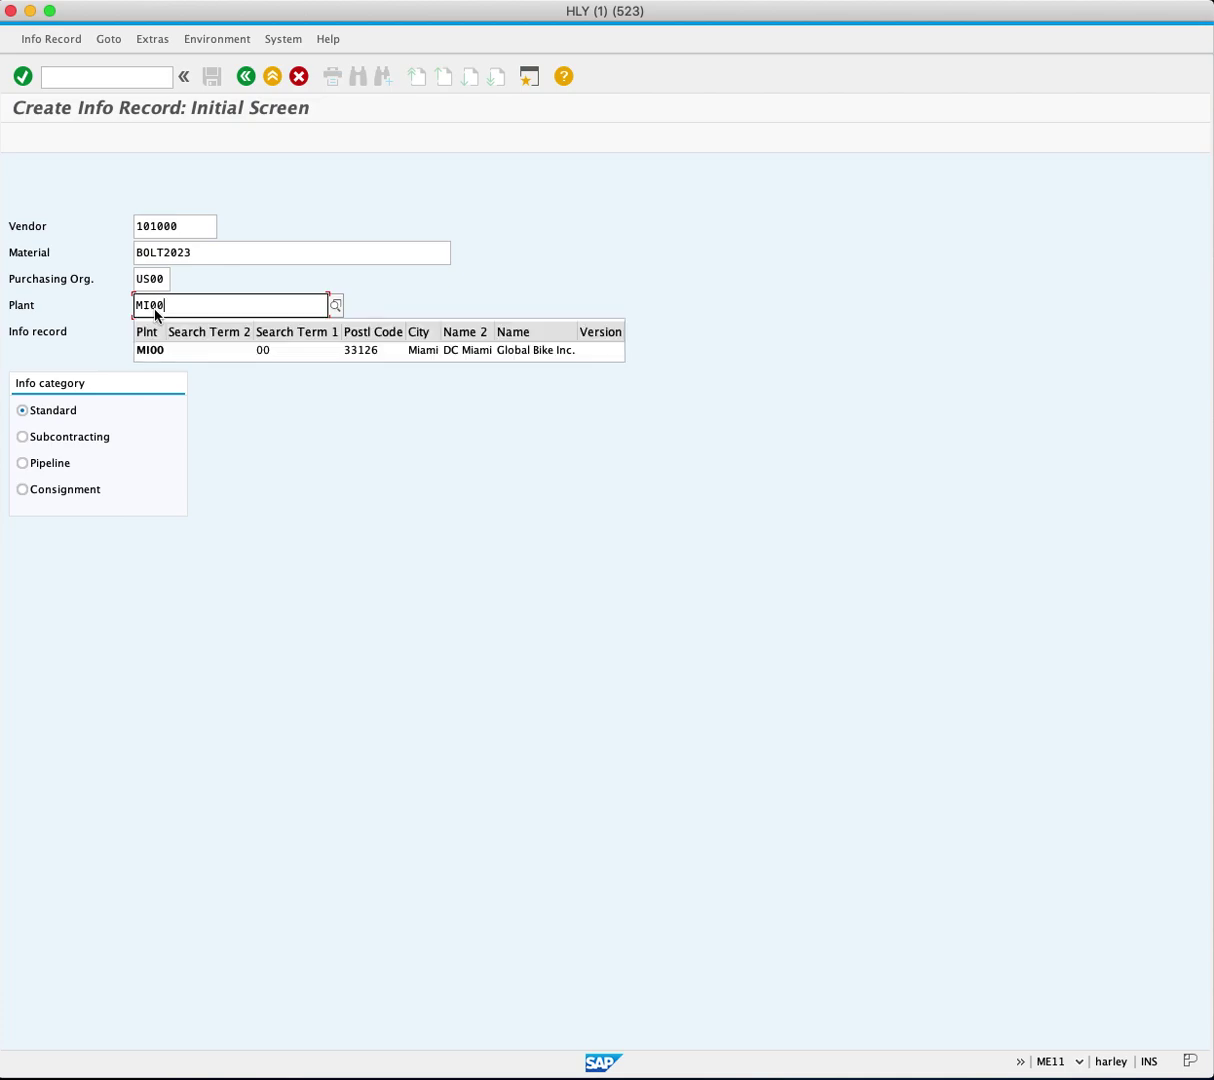
key("Return")
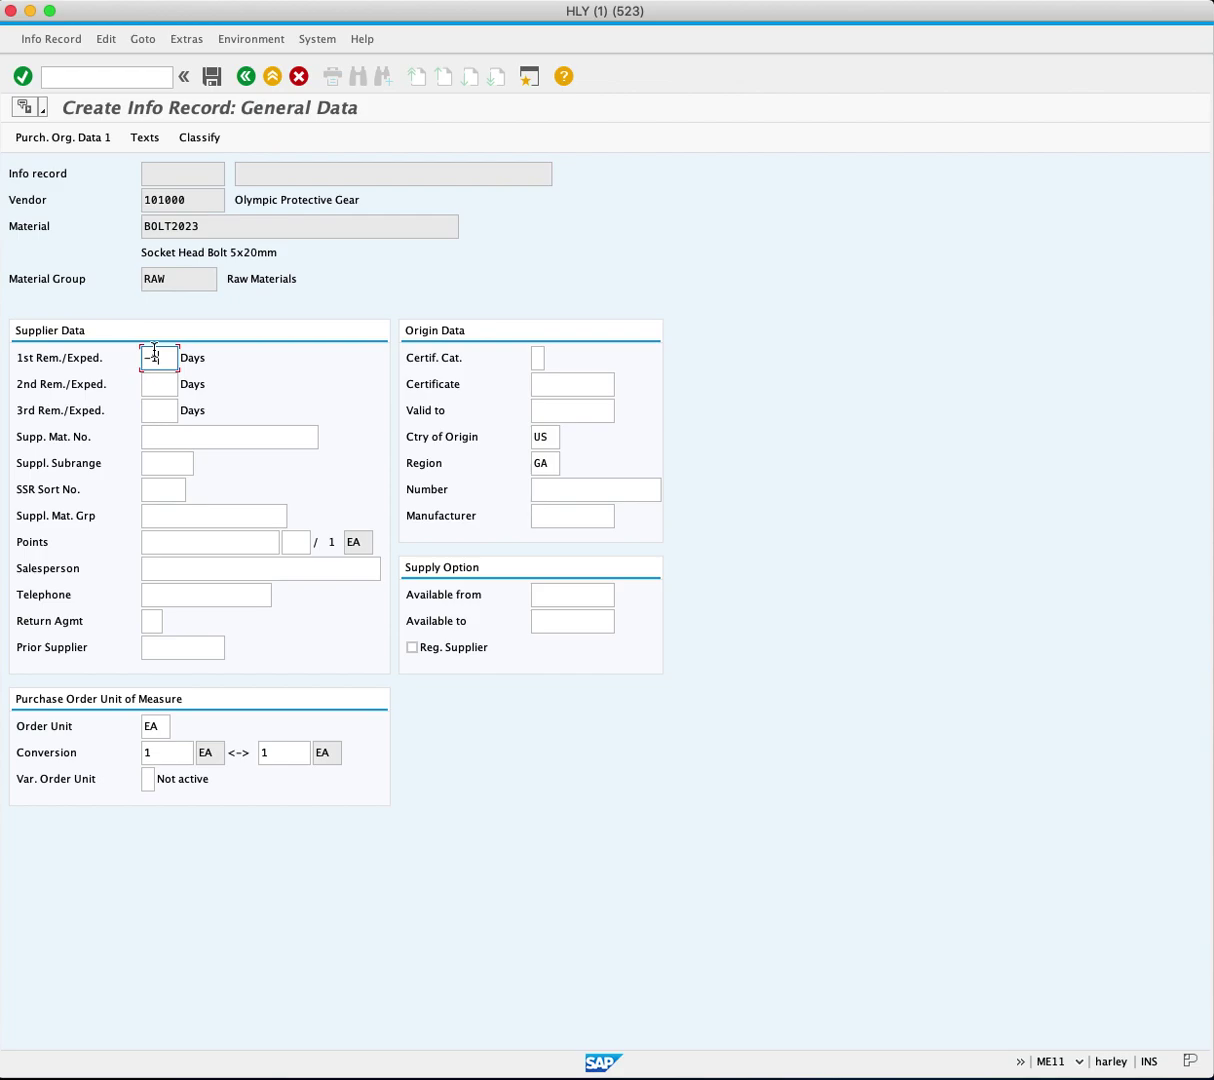
Enter 'raw matrial 2023' as the supplier material number, reusing the input history
left_click(179, 444)
type("RAW")
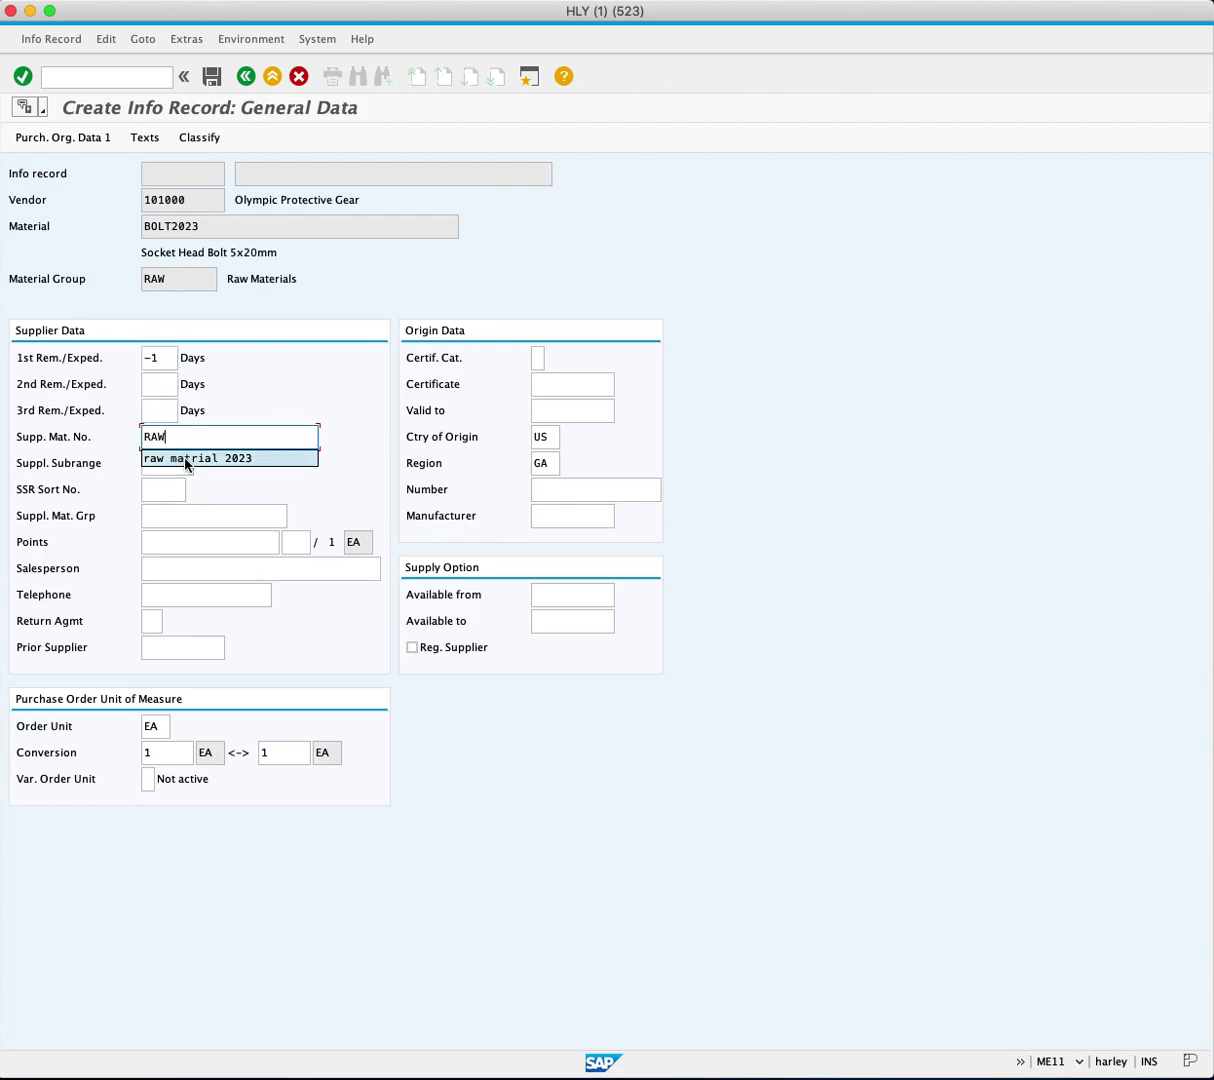
left_click(198, 462)
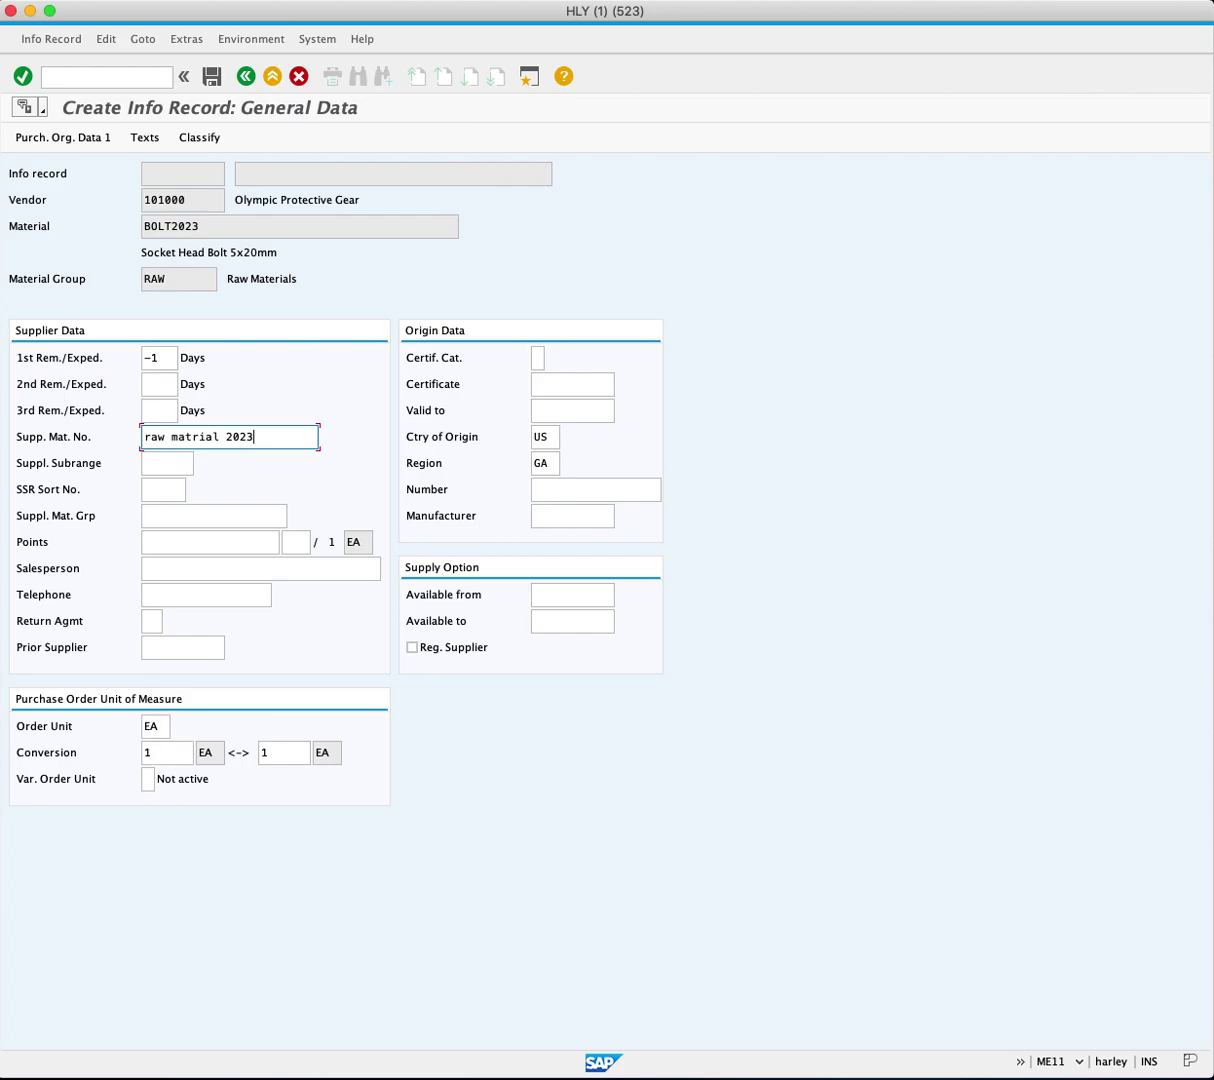
In Purch. Org. Data 1, set planned delivery time 2 days and purchasing group N00
left_click(63, 137)
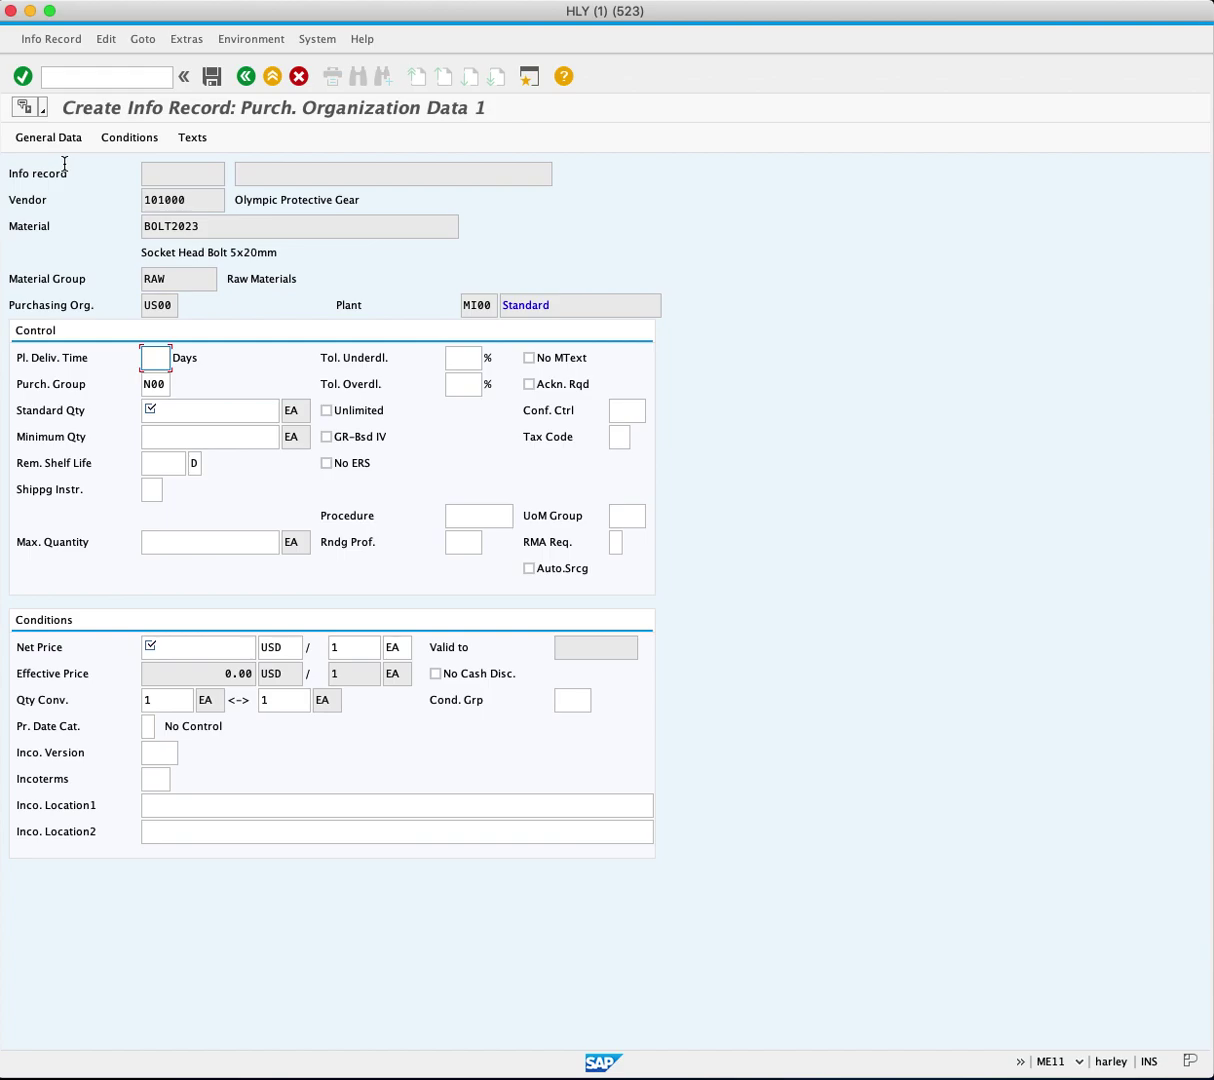
type("2")
left_click(150, 384)
left_click(178, 385)
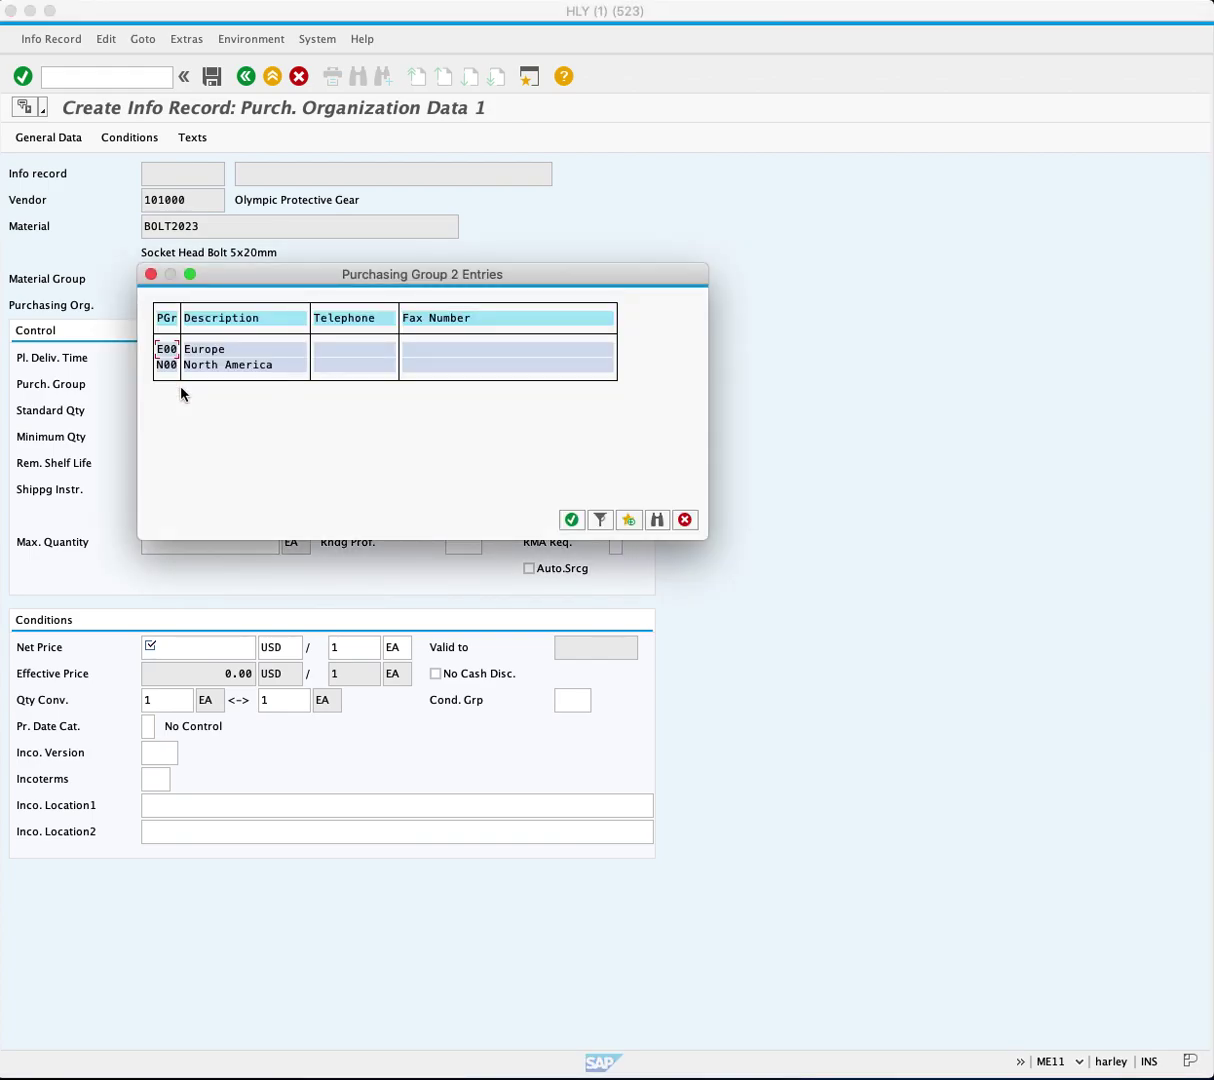
double_click(168, 366)
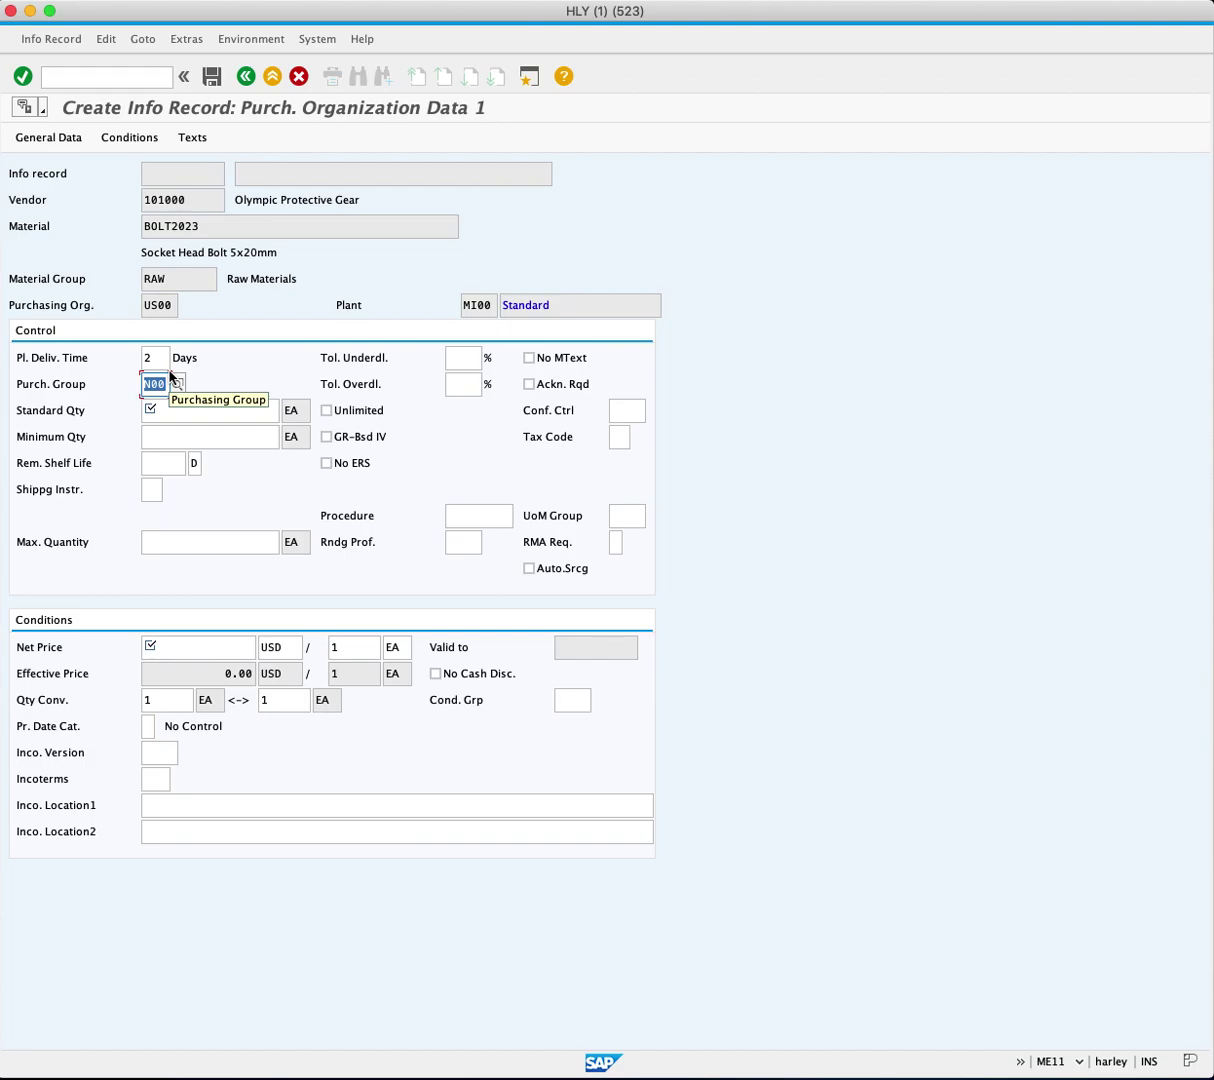
left_click(182, 412)
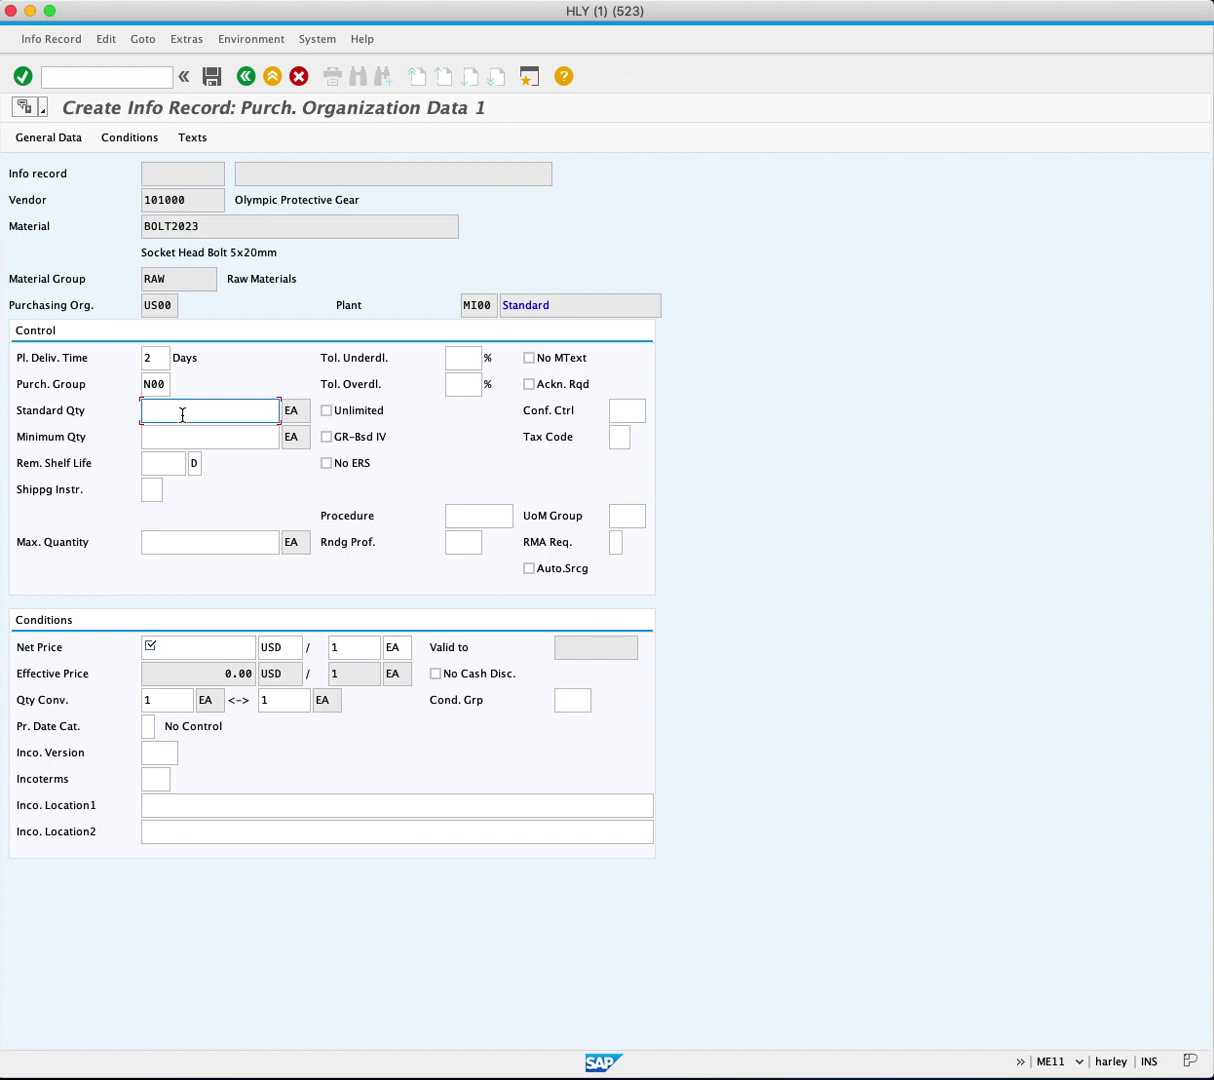
Enter standard quantity 100, minimum quantity 1 and maximum quantity 10000 EA
type("10")
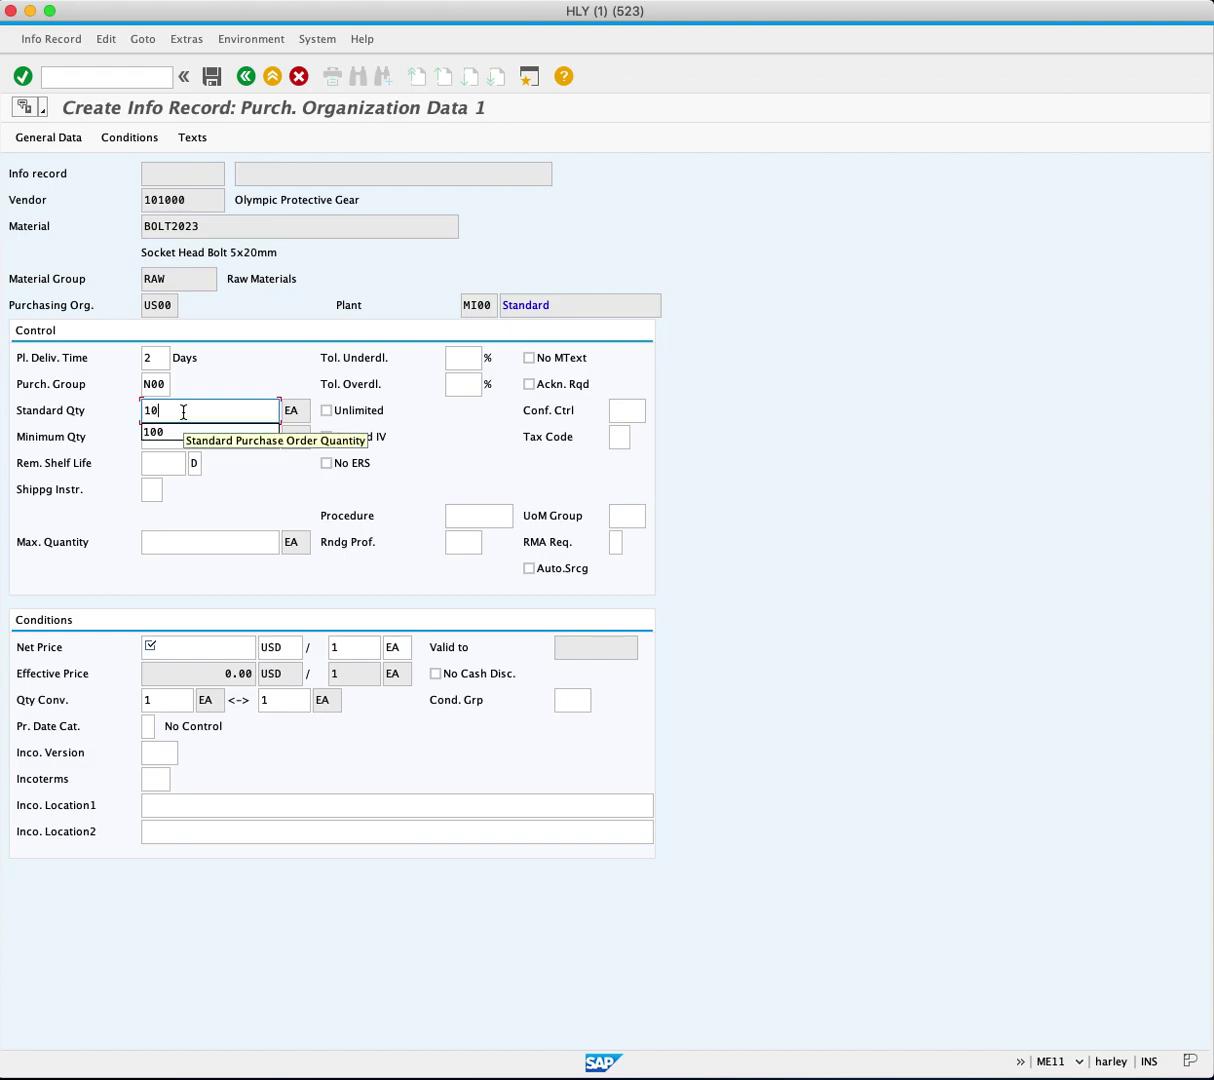
type("0")
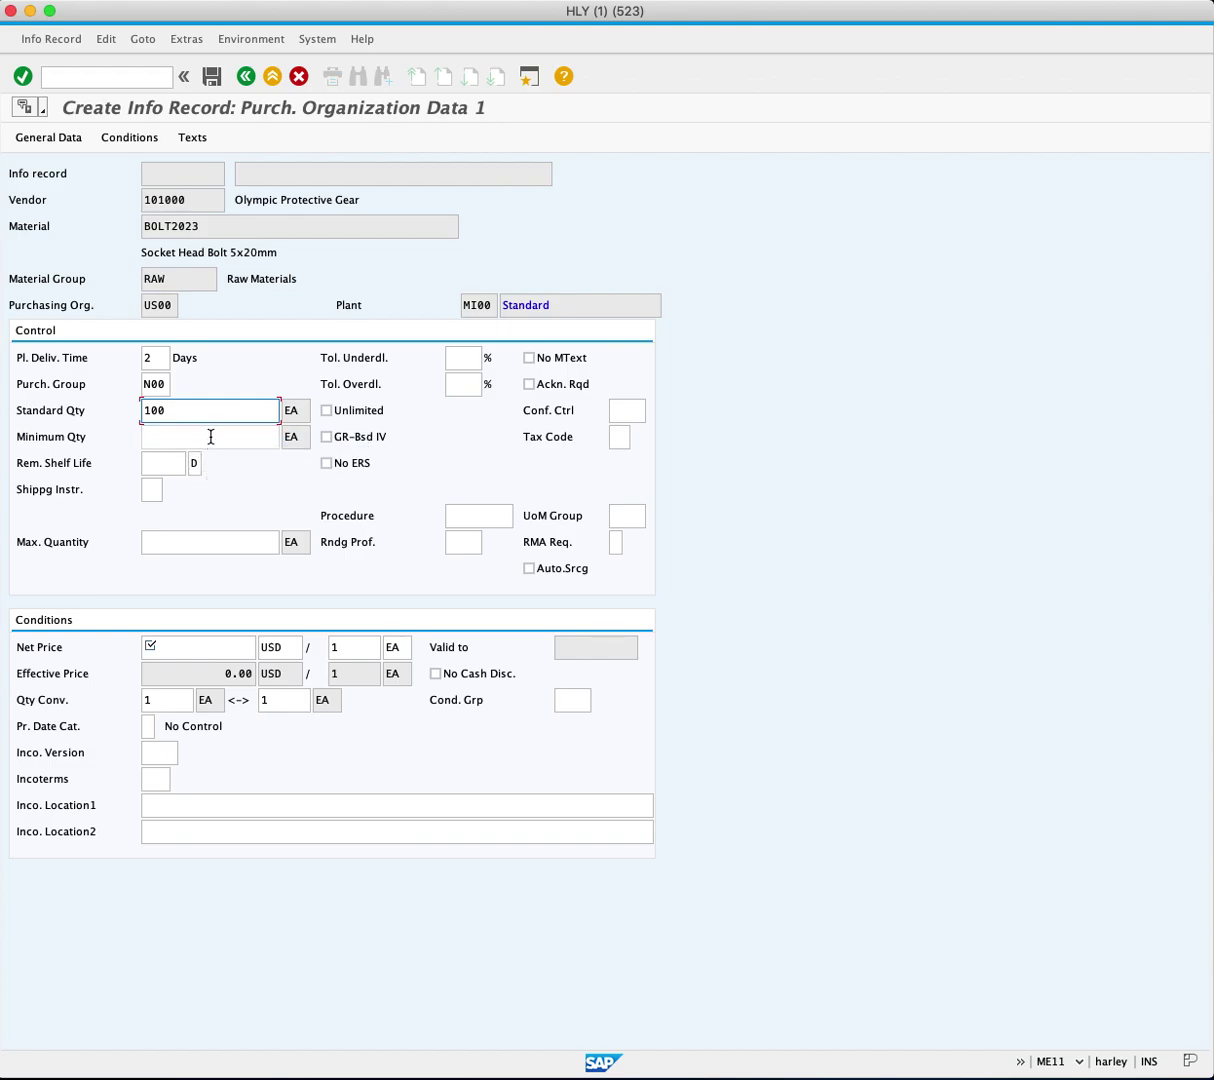
left_click(211, 437)
type("1")
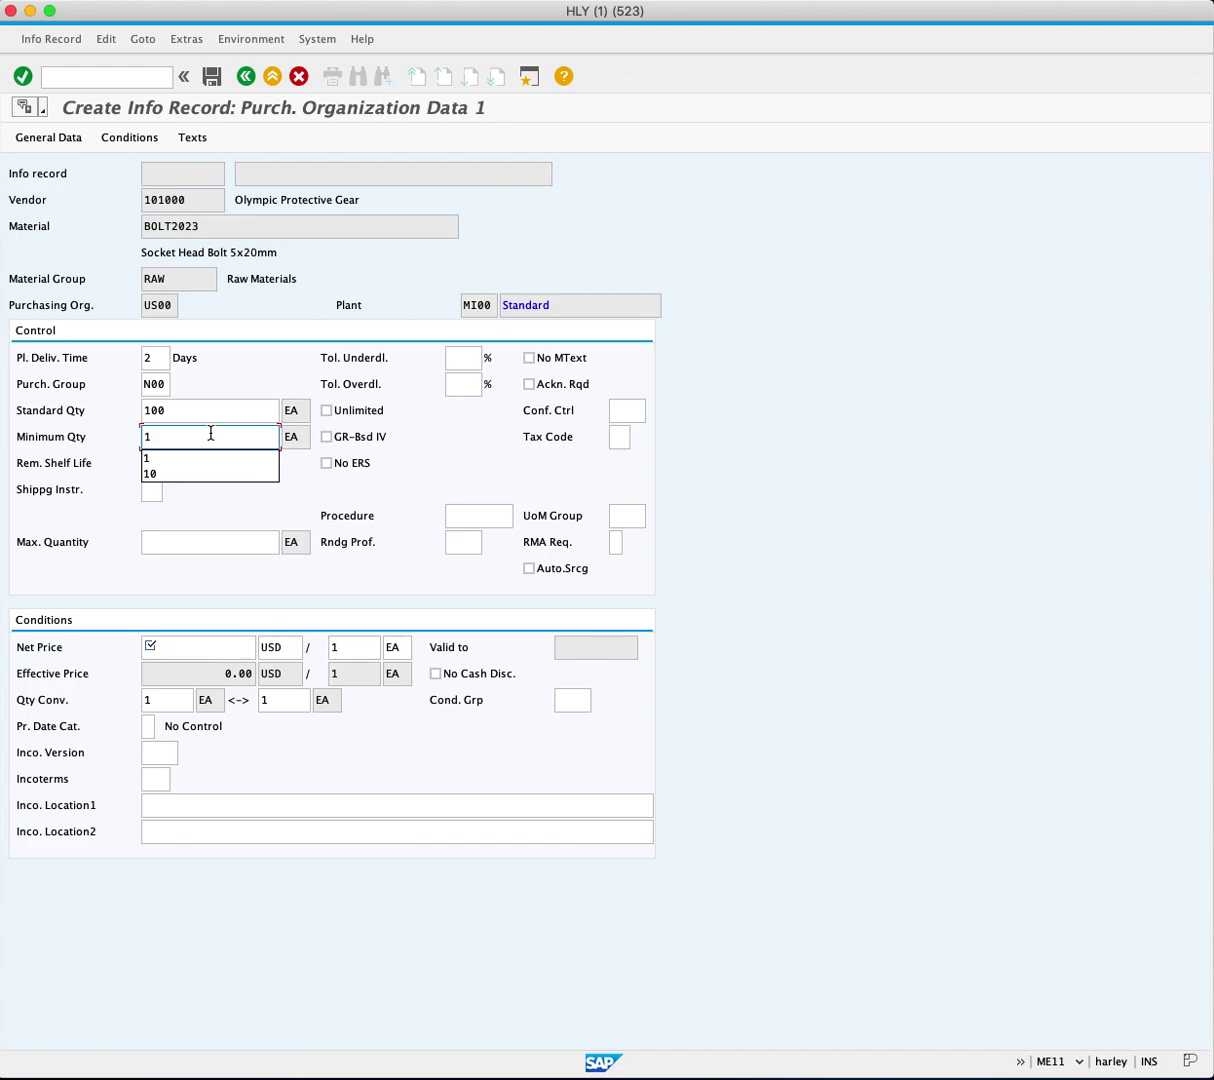
left_click(203, 542)
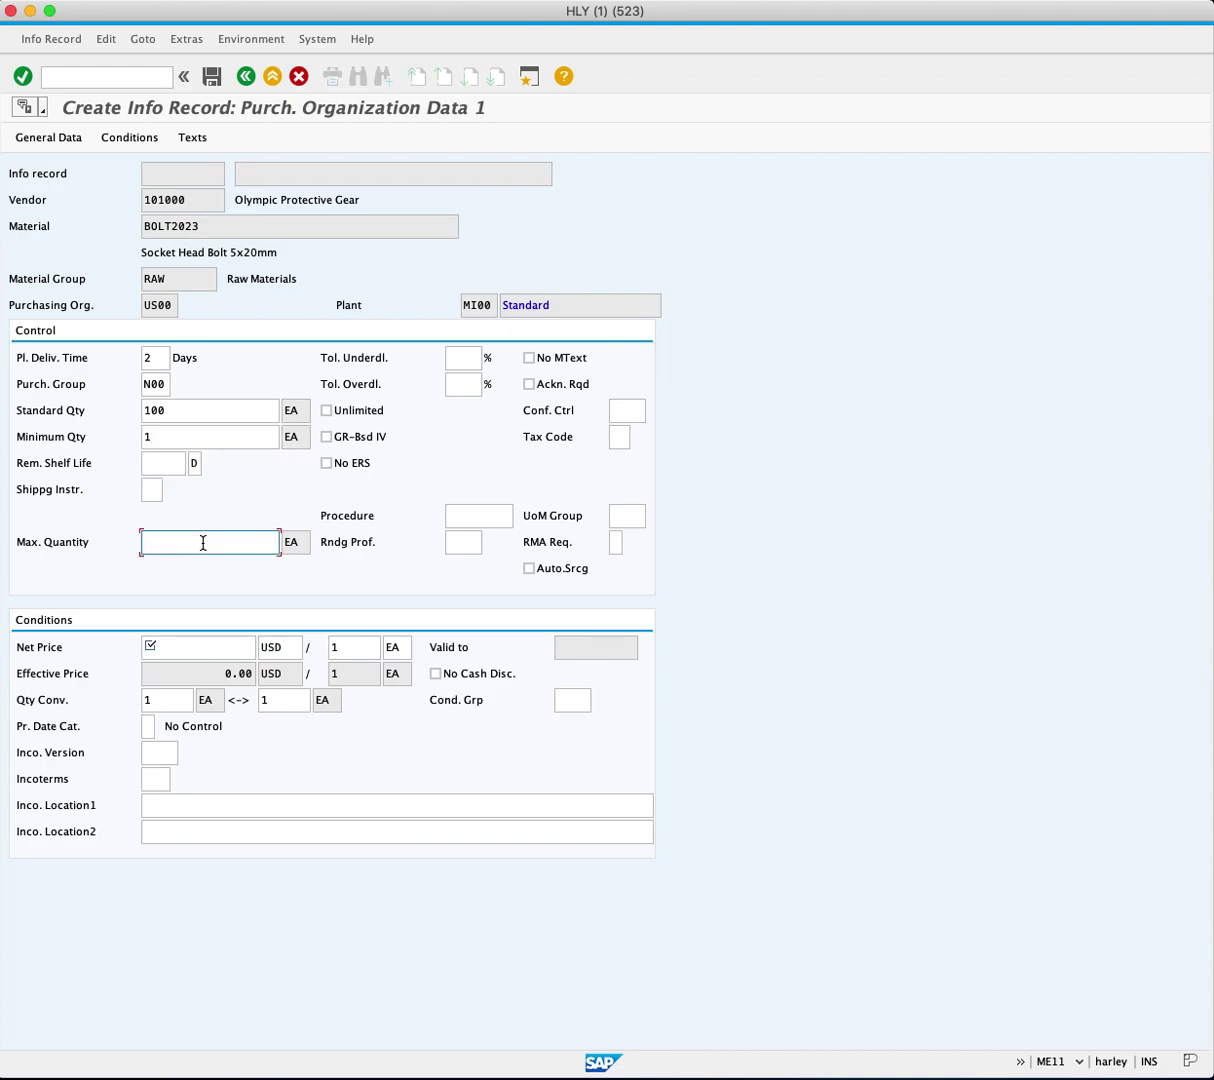
type("10")
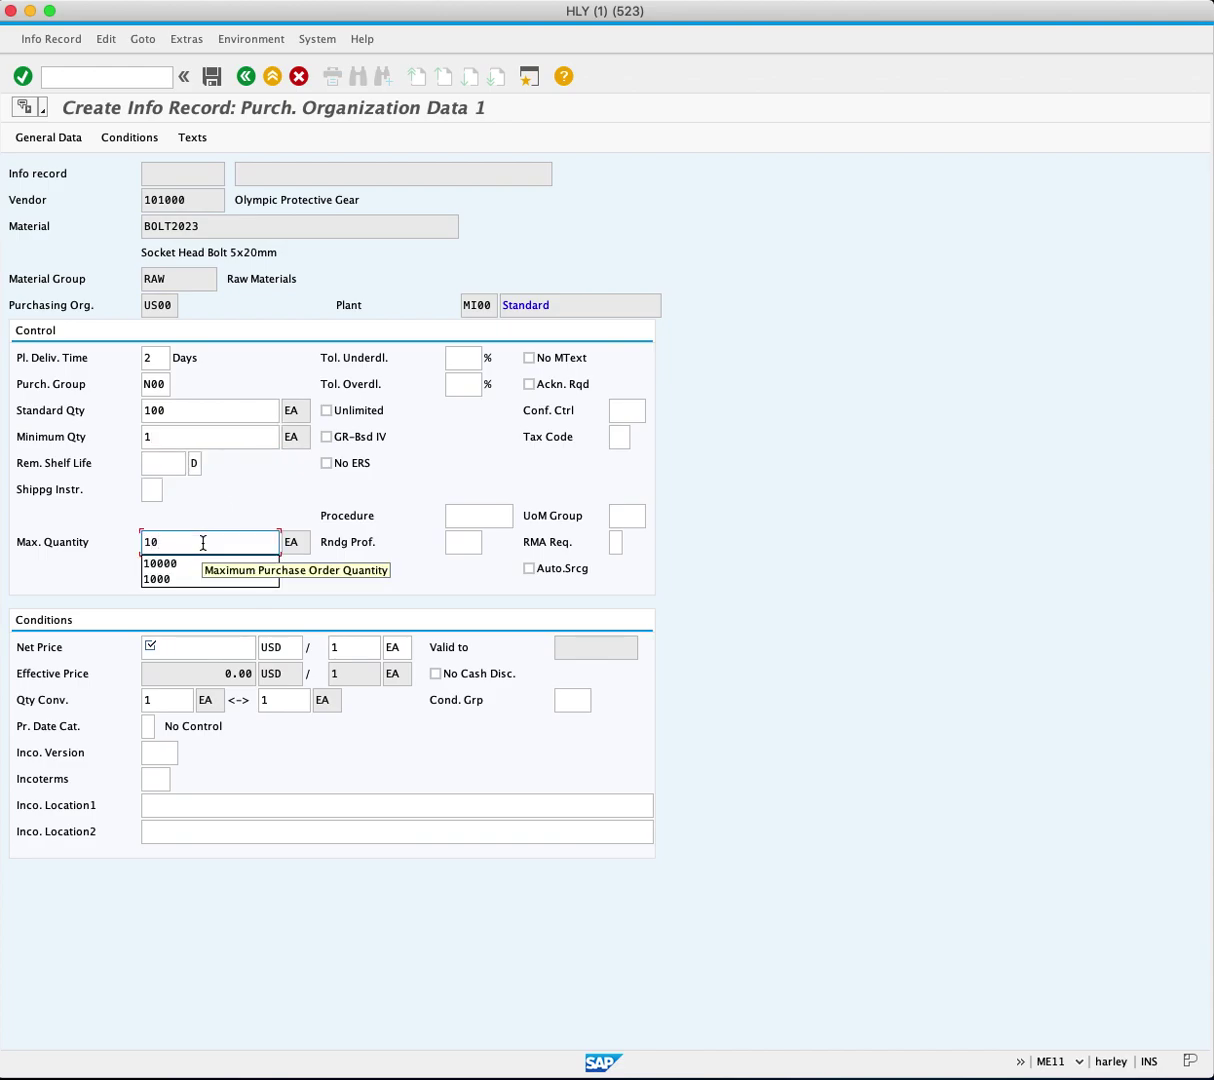
type("000")
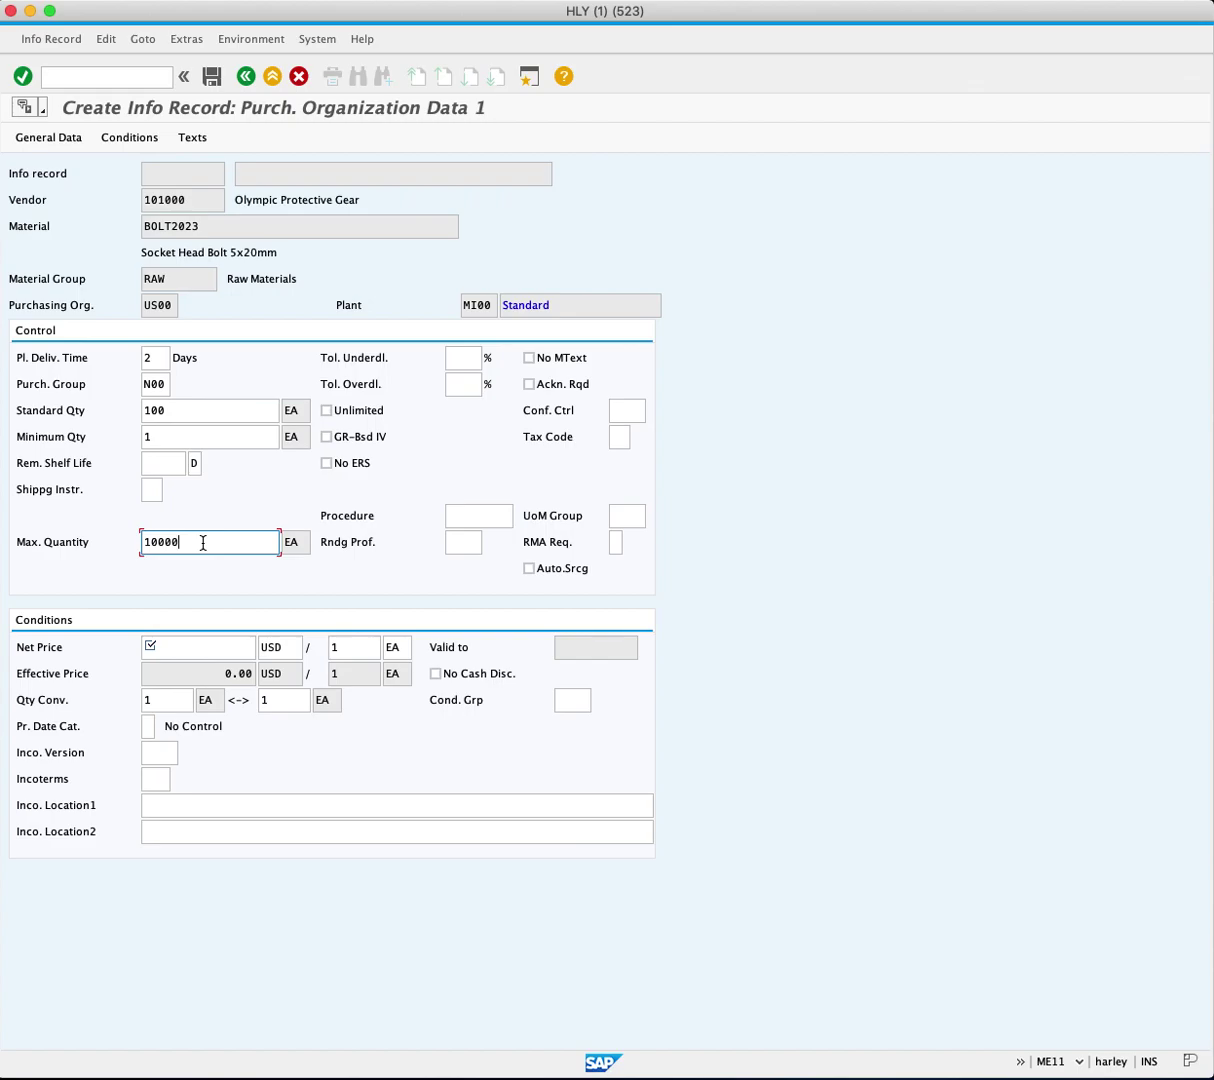
left_click(189, 655)
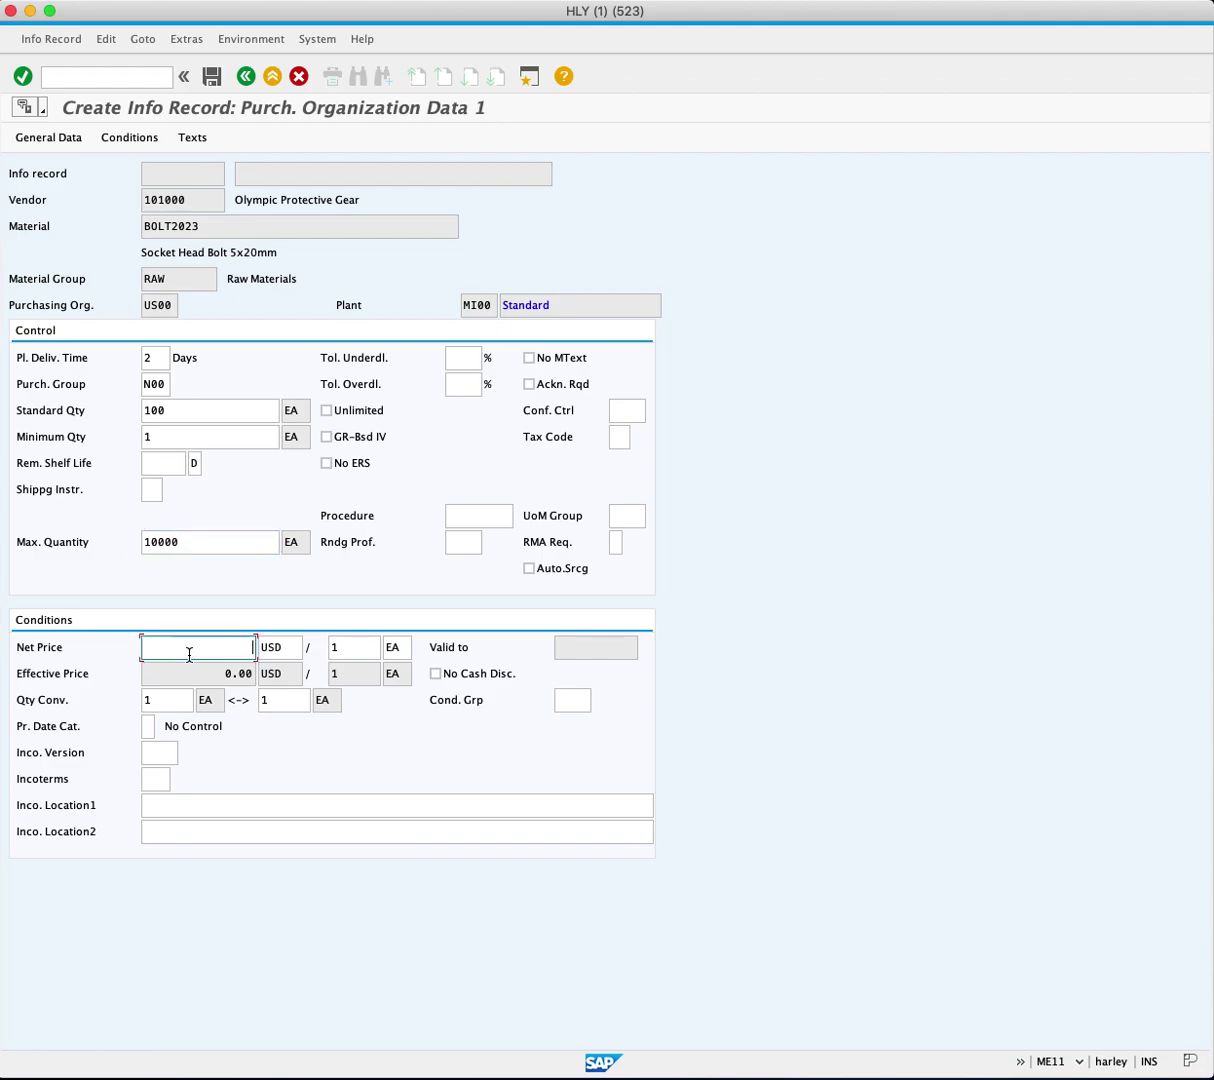
Enter a net price of 50 USD per EA and save the info record
type("50")
left_click(214, 84)
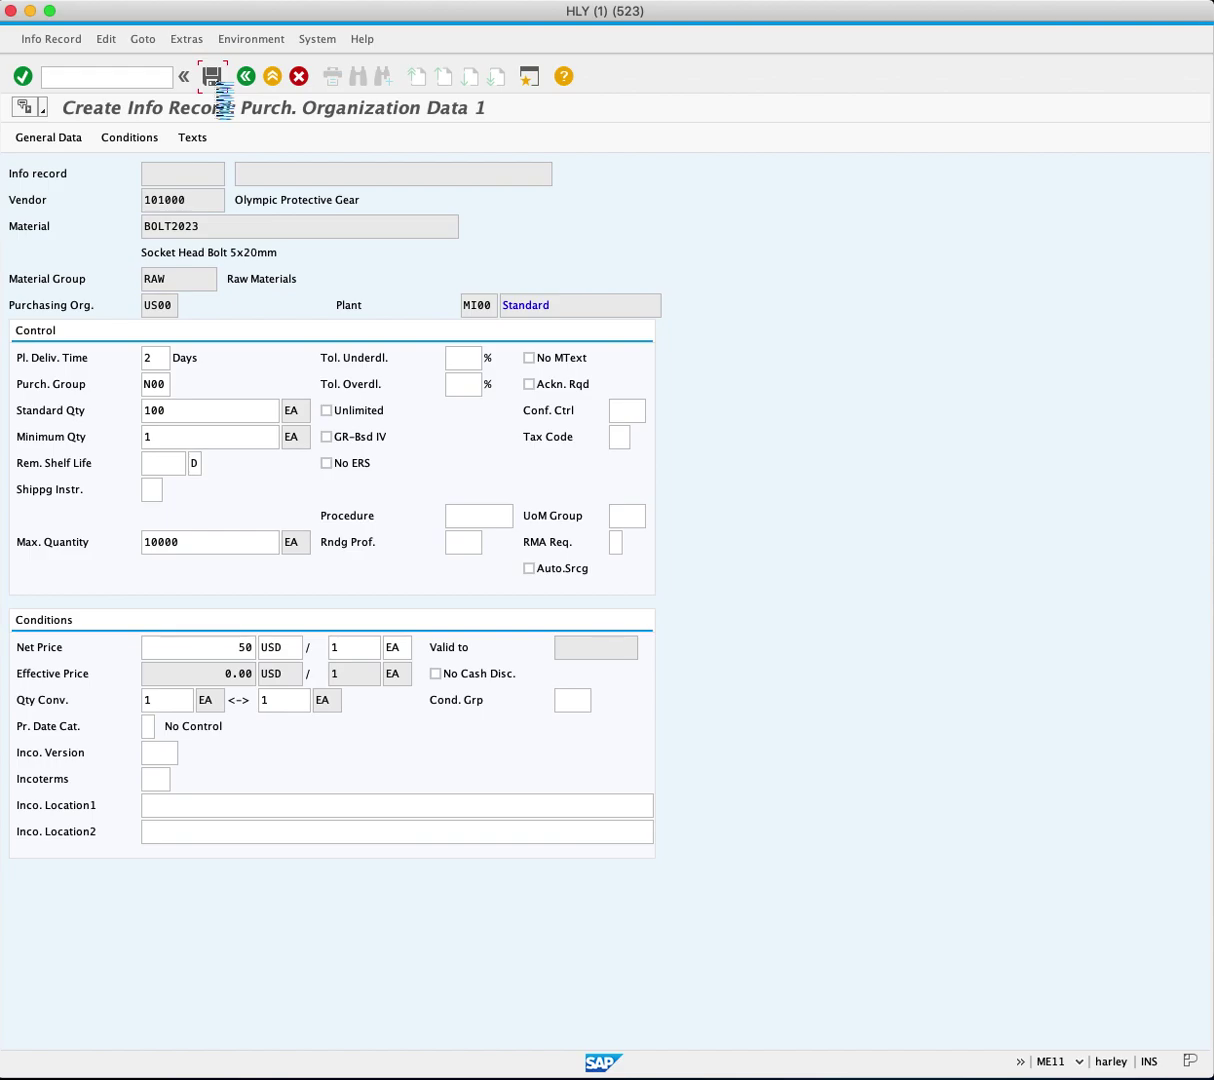